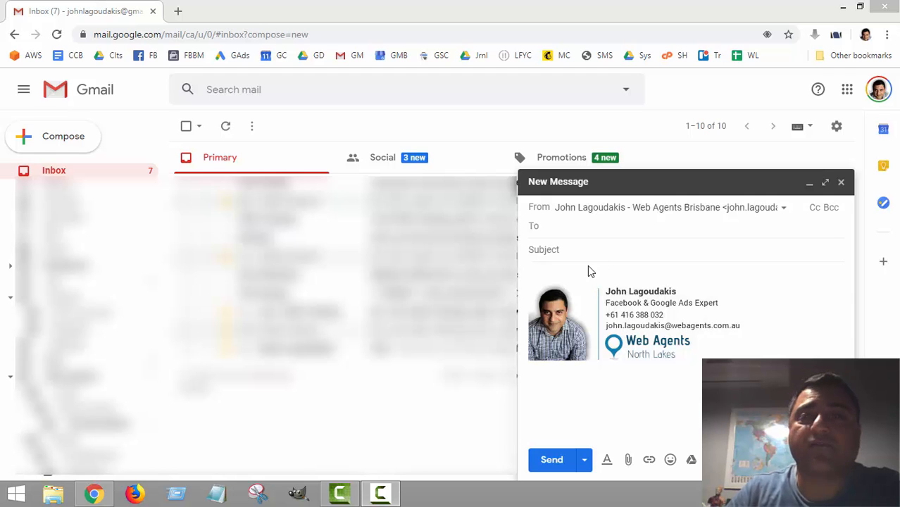
Step: Open Gmail's General settings, close the draft, and bring the Signature section into view
left_click(837, 126)
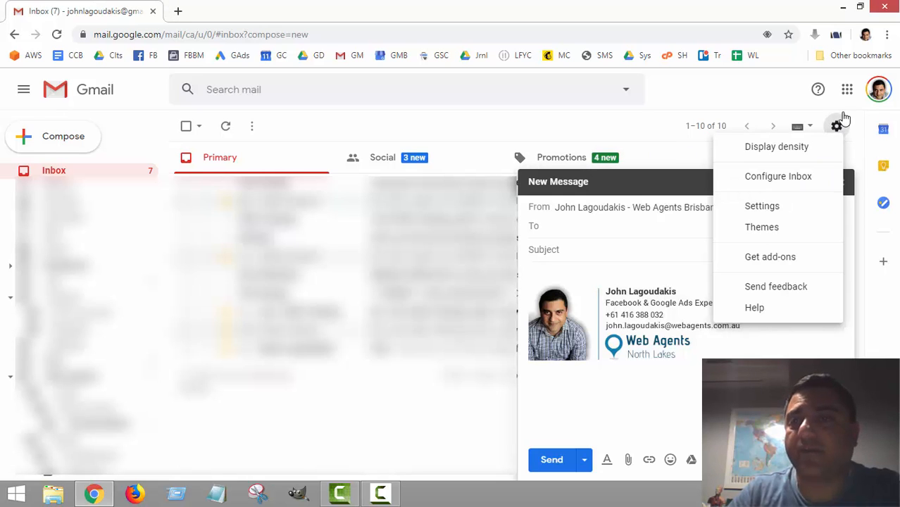
left_click(752, 208)
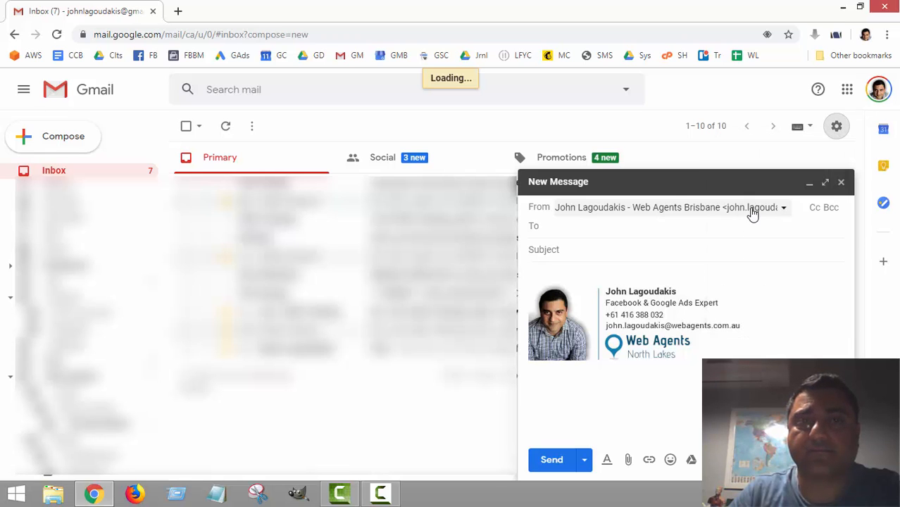
left_click(841, 184)
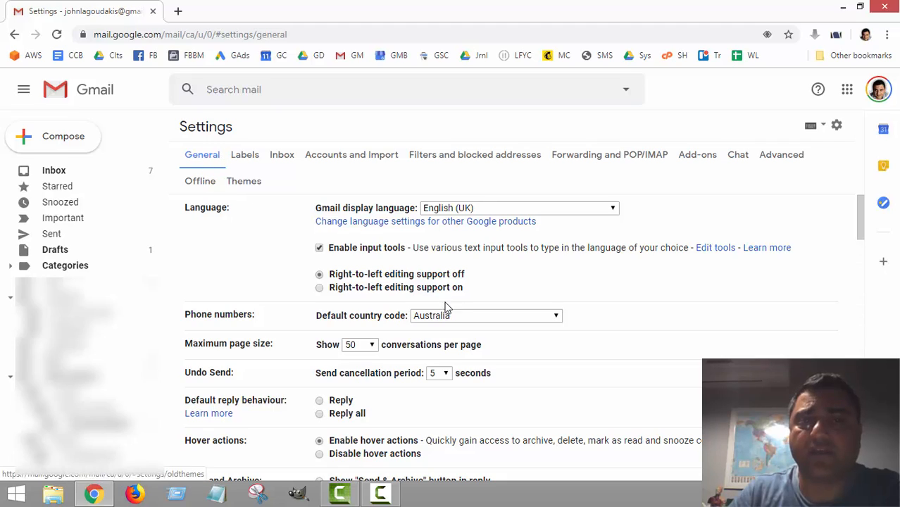
scroll(447, 310, "down", 9)
scroll(449, 312, "down", 10)
scroll(449, 312, "up", 2)
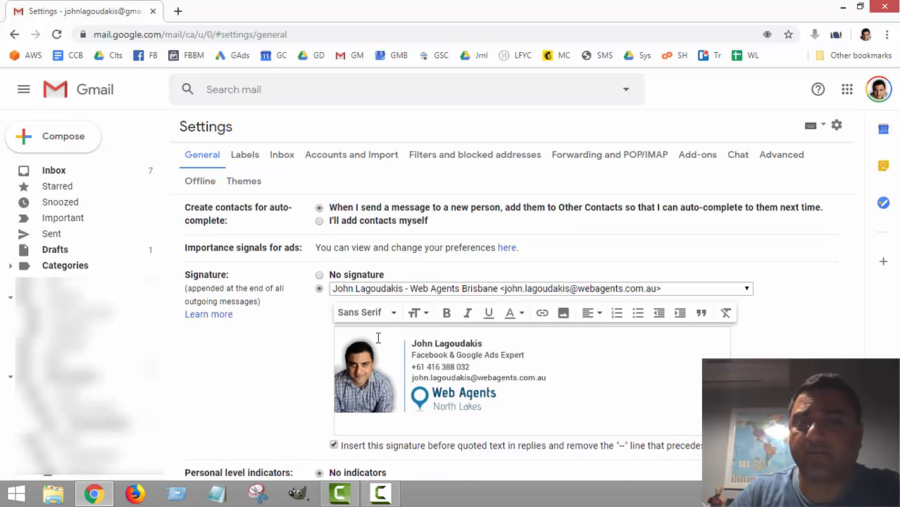
scroll(378, 339, "down", 2)
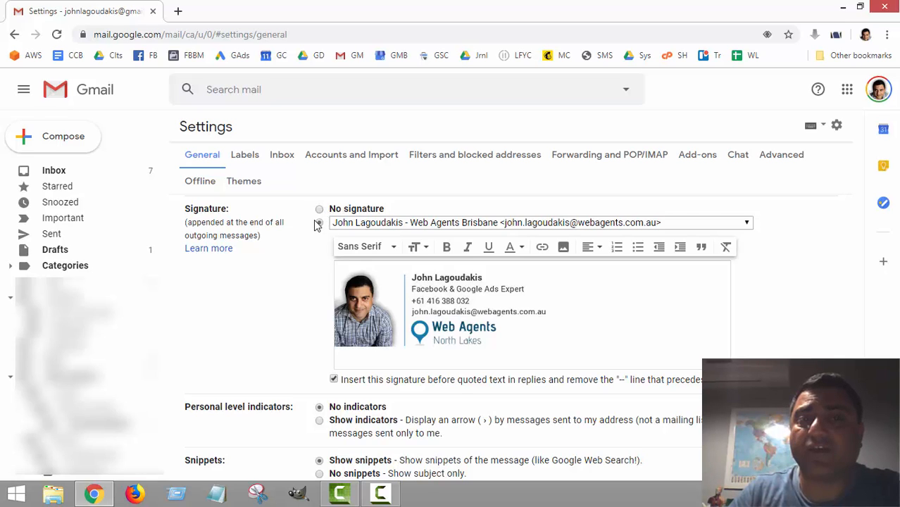
Step: Browse the Brisbane and personal address signatures, then select Web Agents - North Lakes
left_click(748, 224)
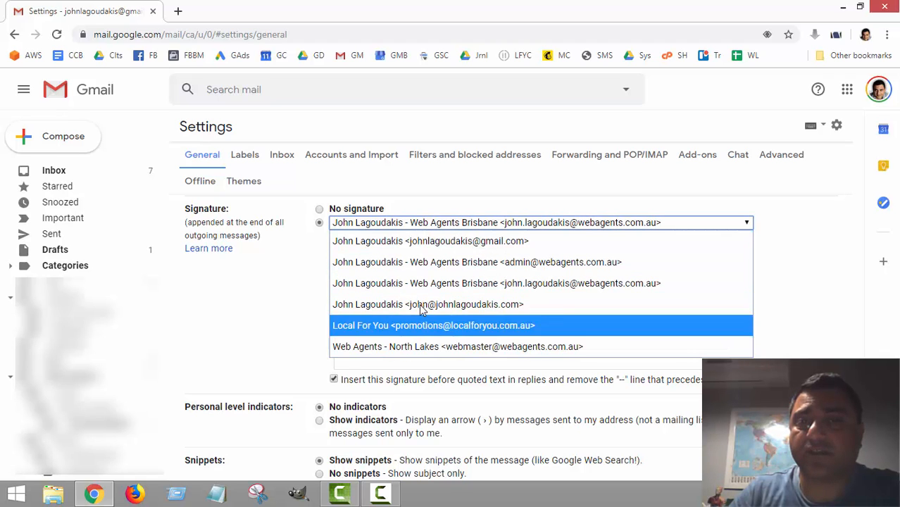
left_click(304, 229)
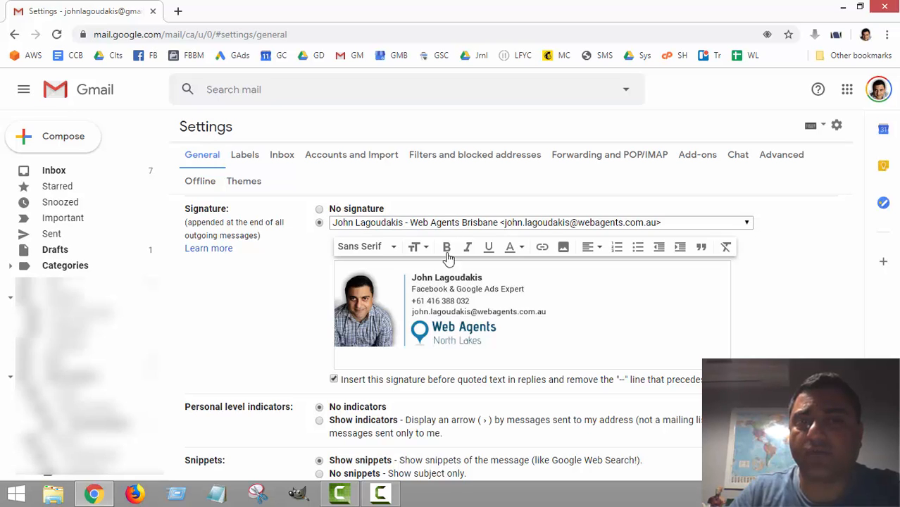
left_click(359, 224)
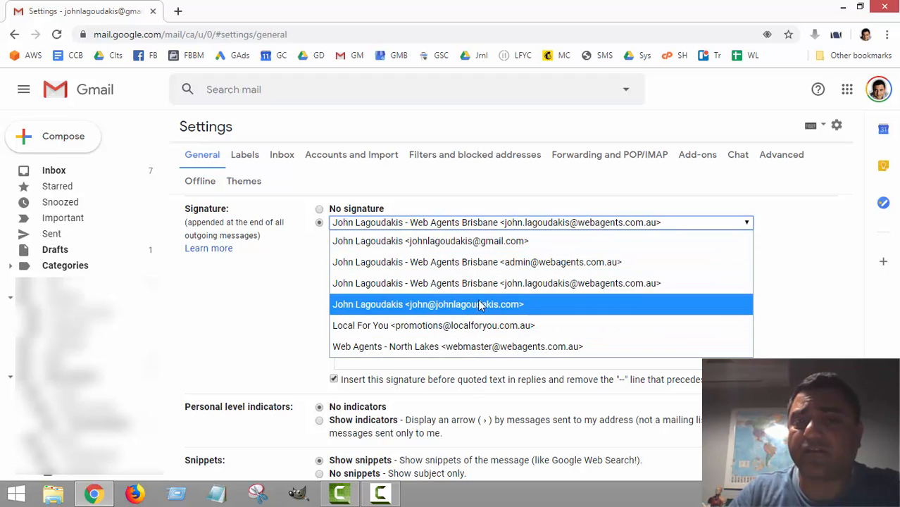
left_click(491, 283)
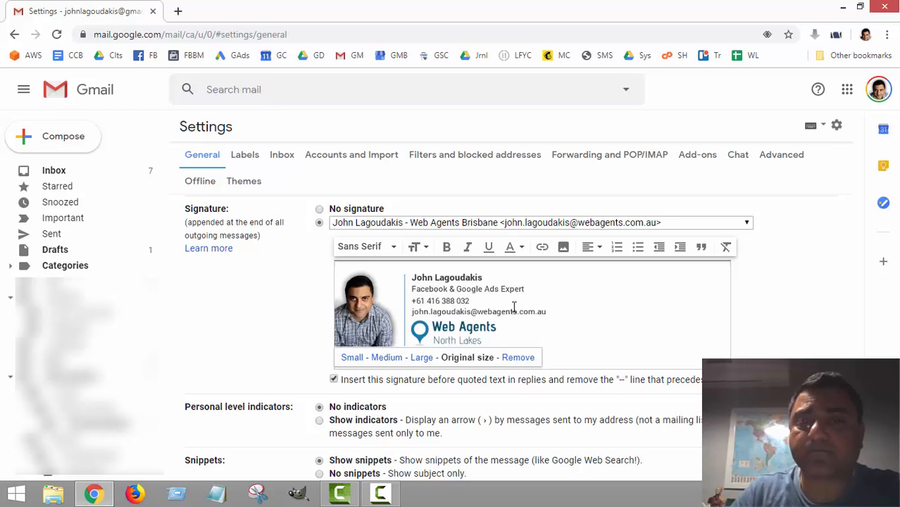
left_click(651, 312)
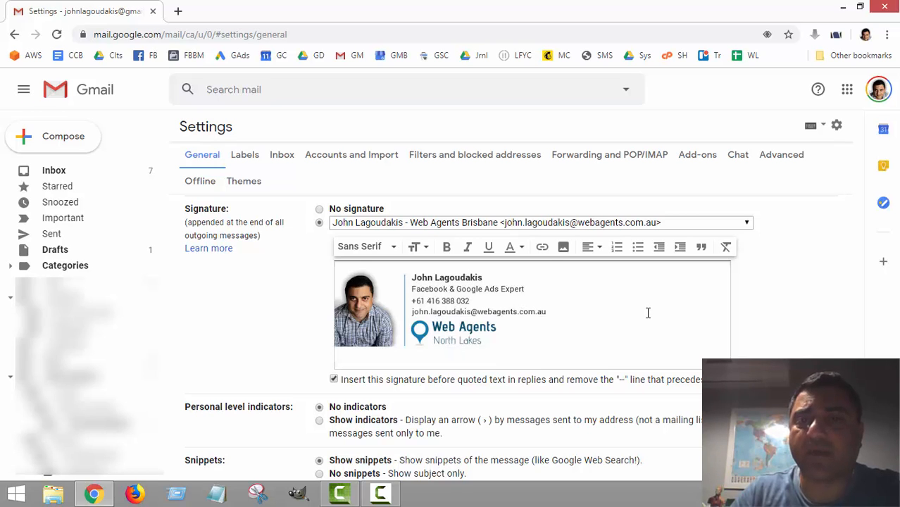
left_click(617, 224)
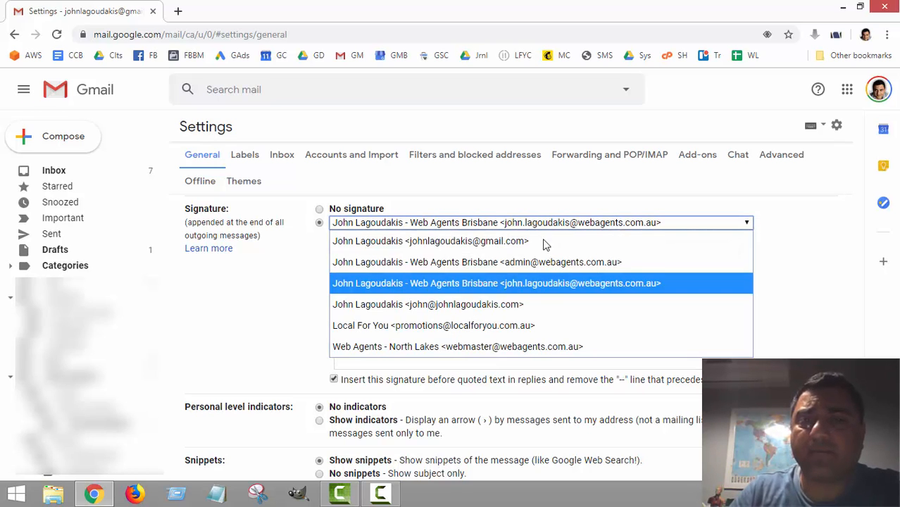
left_click(469, 242)
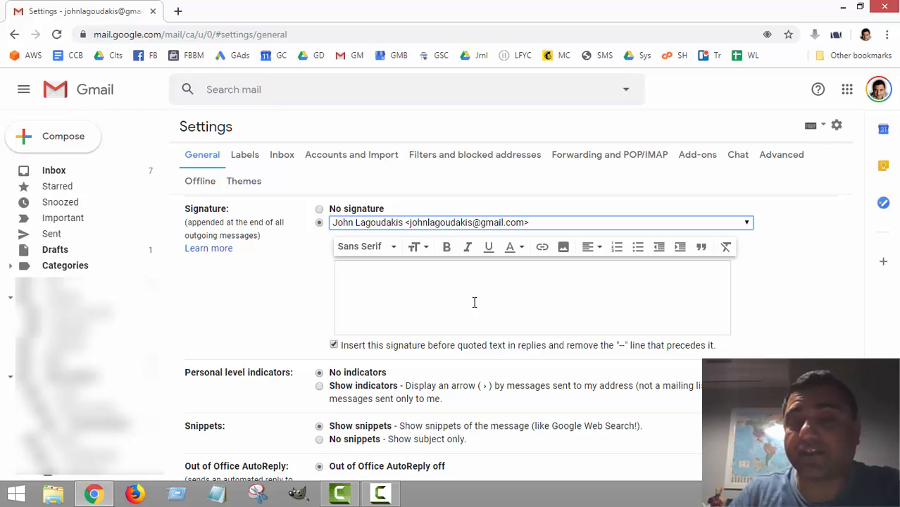
left_click(465, 223)
left_click(471, 346)
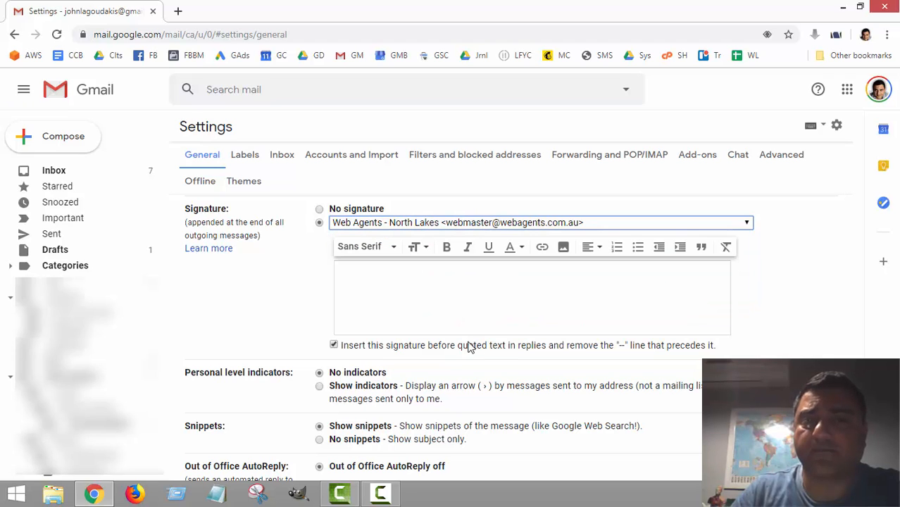
left_click(436, 300)
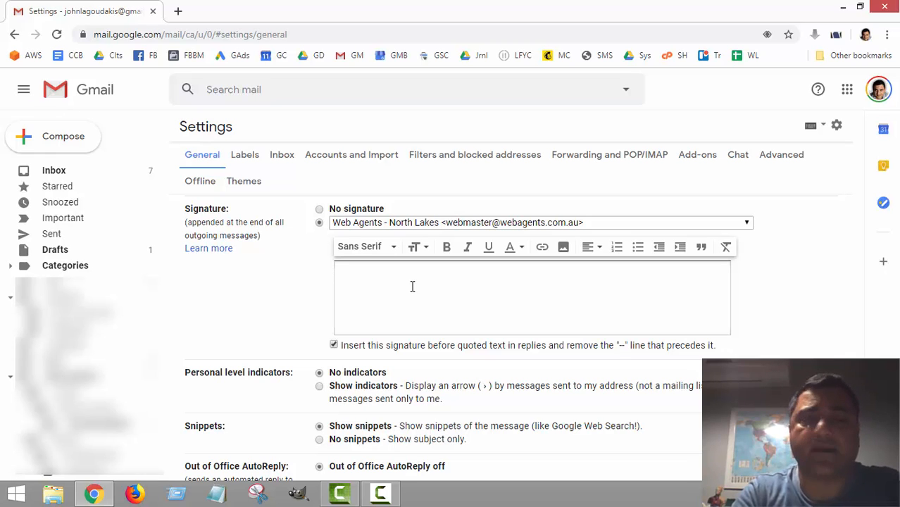
type("Webama")
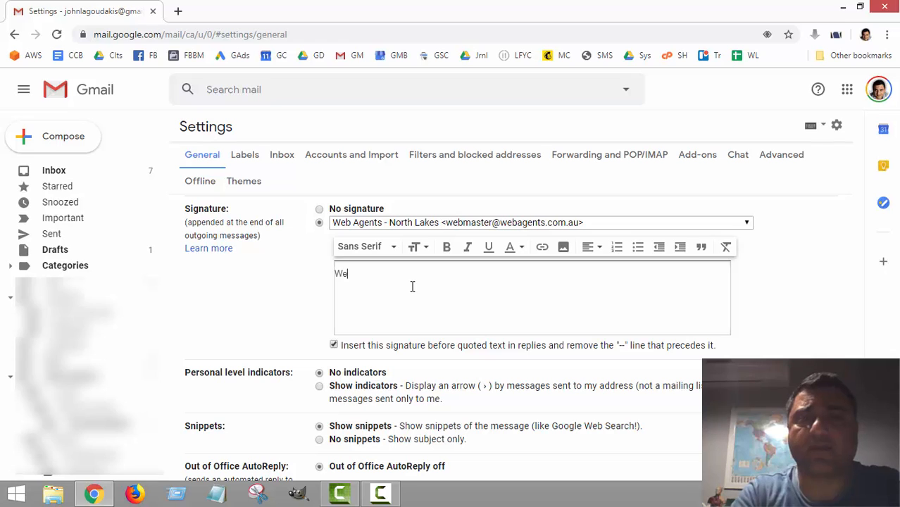
key("BackSpace")
key("BackSpace")
key("BackSpace")
type("master")
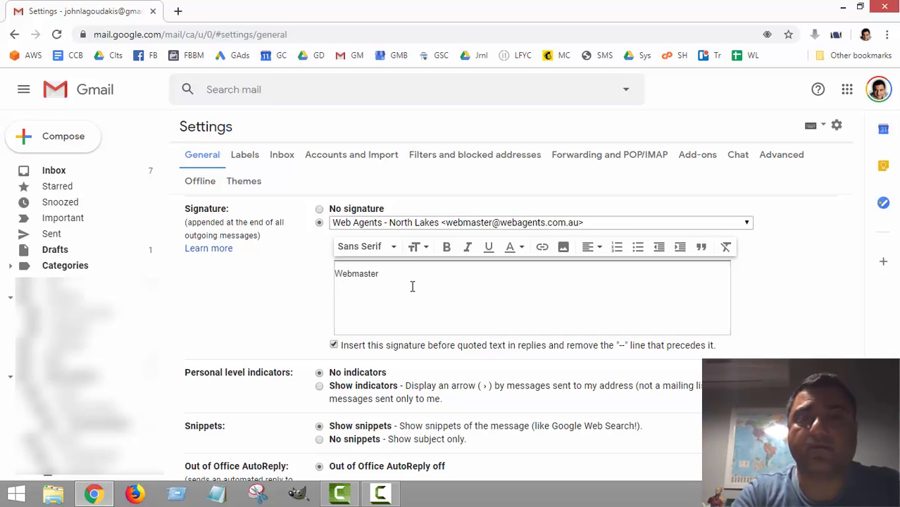
key("Return")
type("Web AGen")
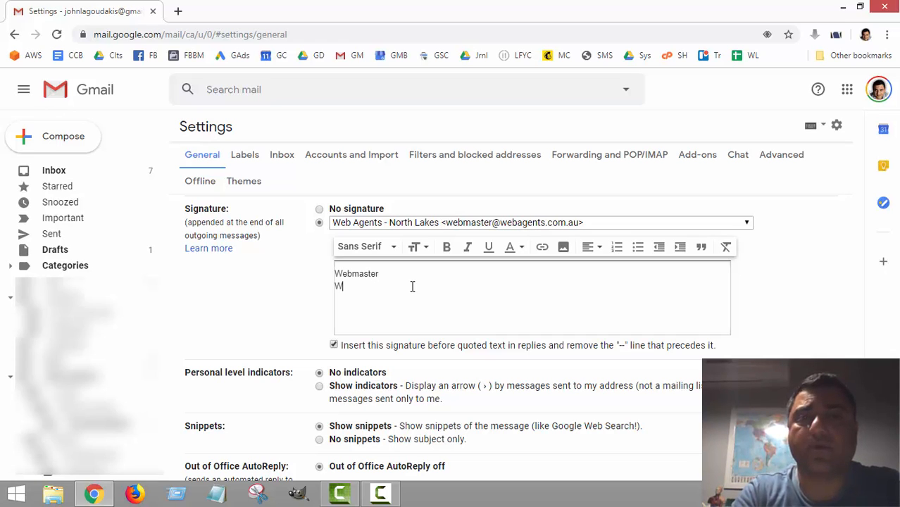
key("BackSpace")
key("BackSpace")
type("gents North Lakes")
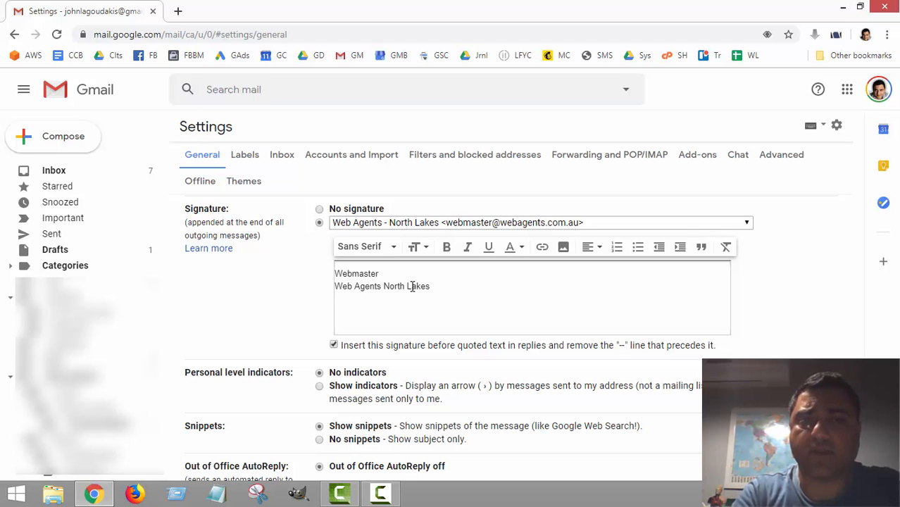
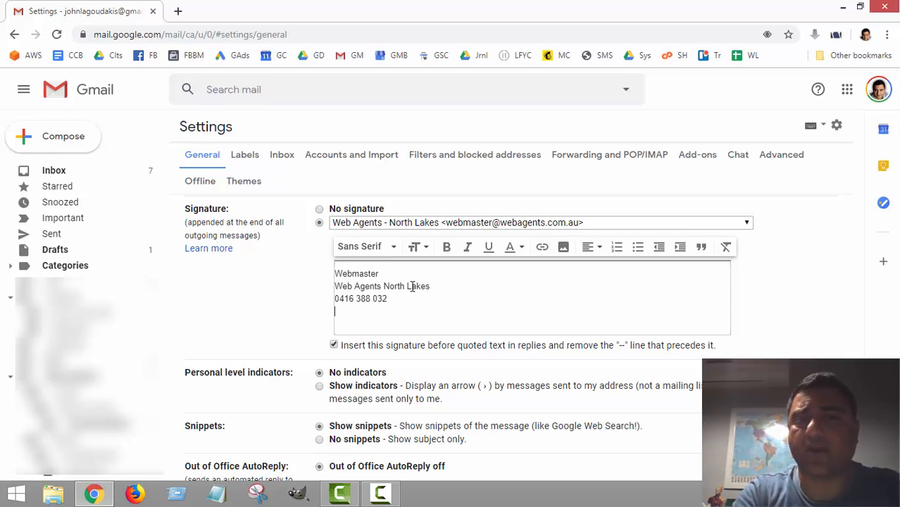
type("https://webagents.com.au")
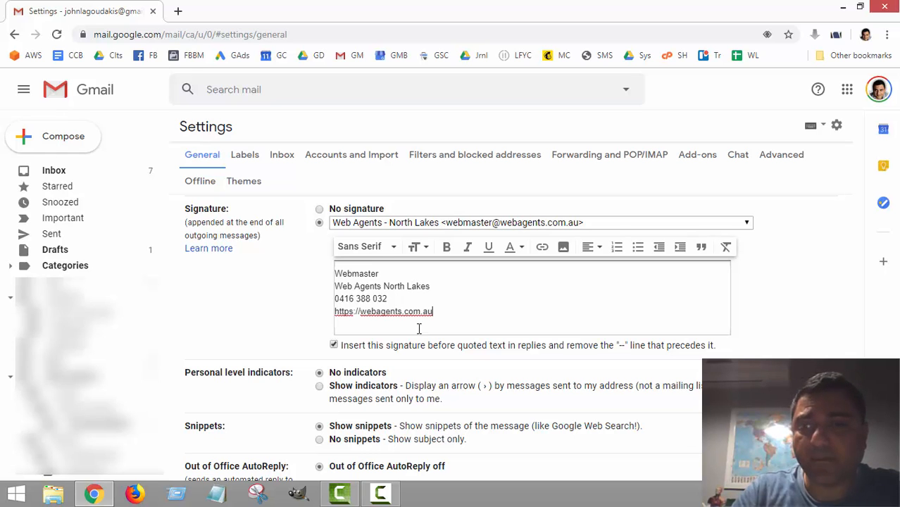
Step: Save the new North Lakes signature in settings
scroll(256, 303, "down", 3)
scroll(257, 303, "down", 2)
left_click(501, 415)
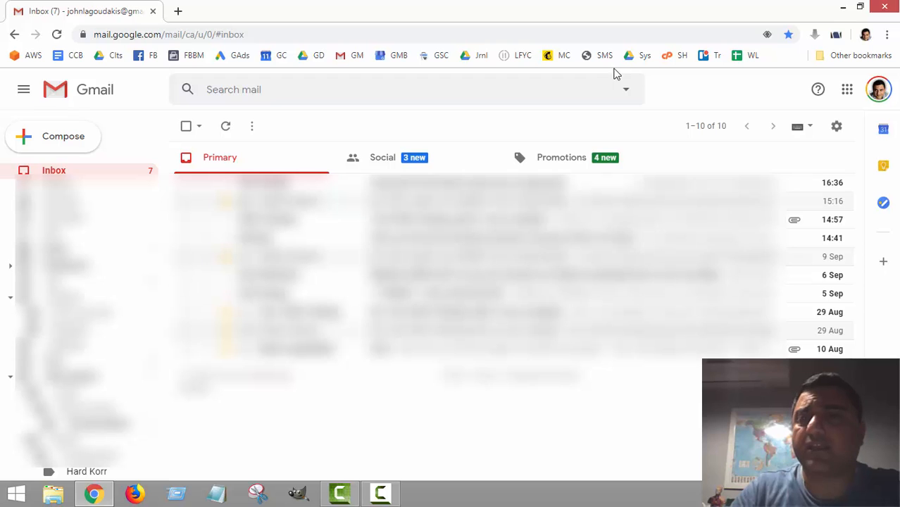
Step: Compose a new message sent from Web Agents - North Lakes to check the signature
left_click(64, 145)
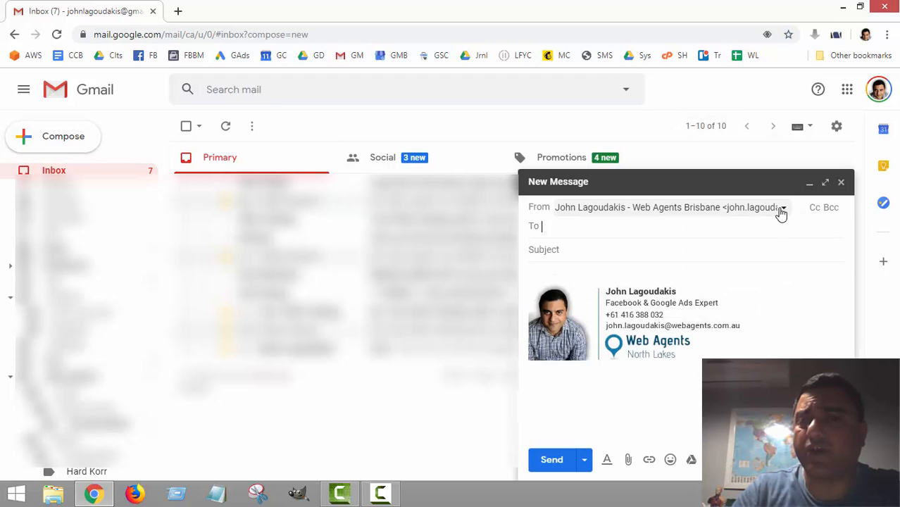
left_click(782, 211)
left_click(674, 350)
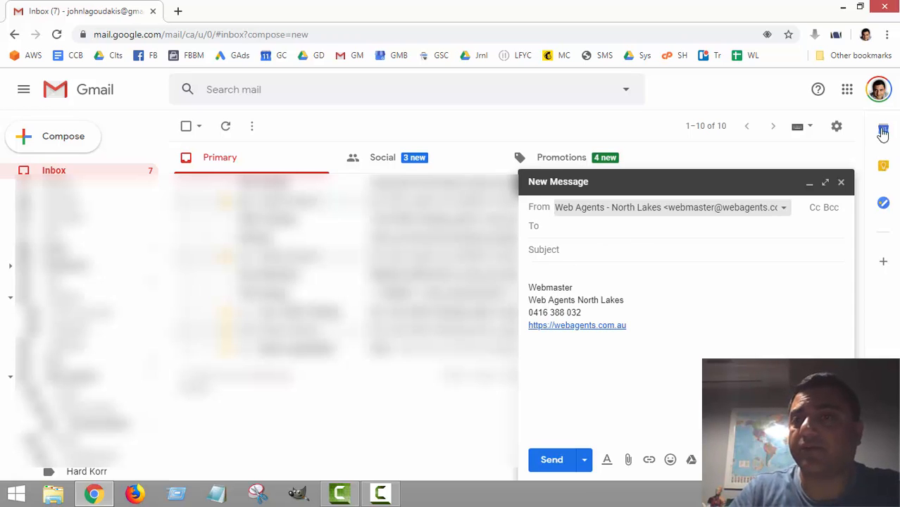
Step: Return to General settings, discarding the test draft, and scroll to Signature
left_click(836, 126)
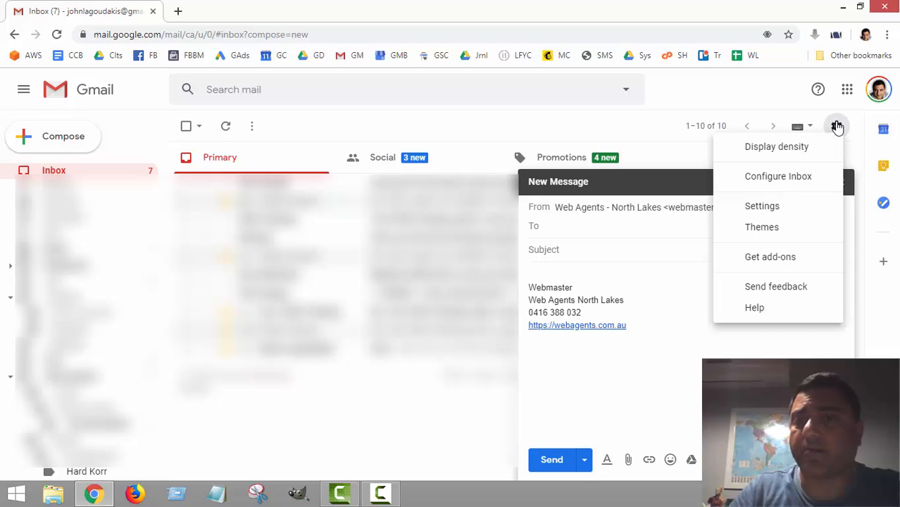
left_click(753, 211)
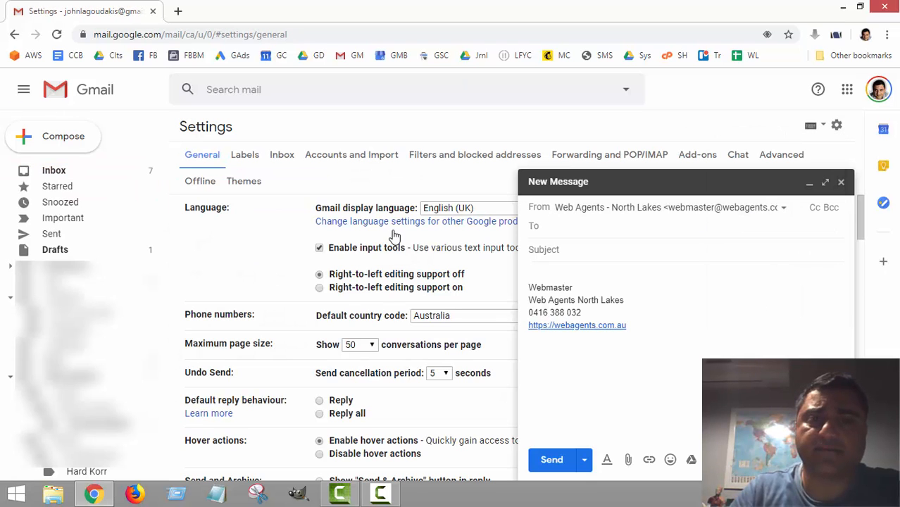
left_click(840, 184)
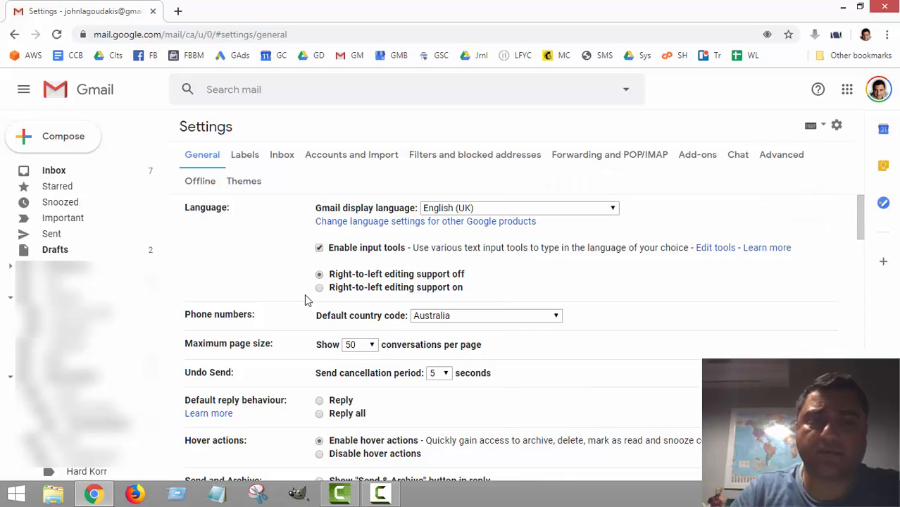
scroll(309, 303, "down", 15)
scroll(313, 308, "down", 5)
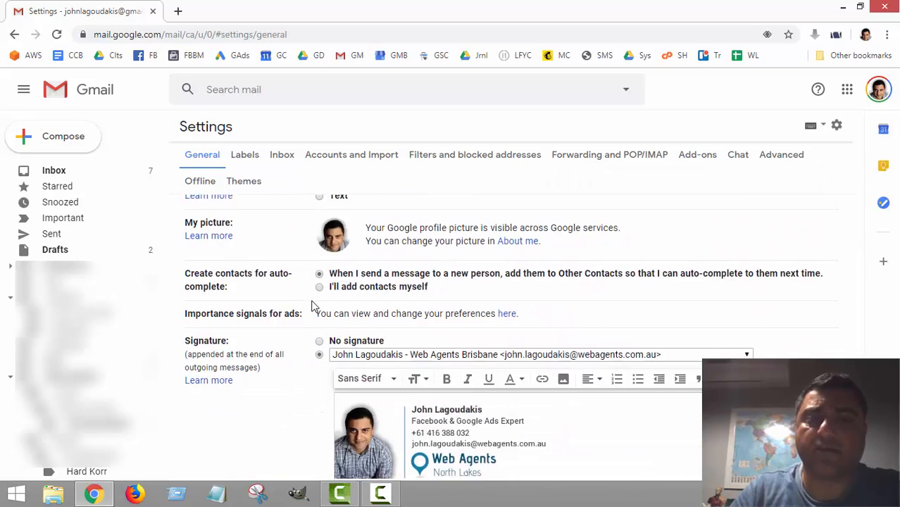
Step: Select the Web Agents - North Lakes signature and add blank lines after the website link
left_click(432, 224)
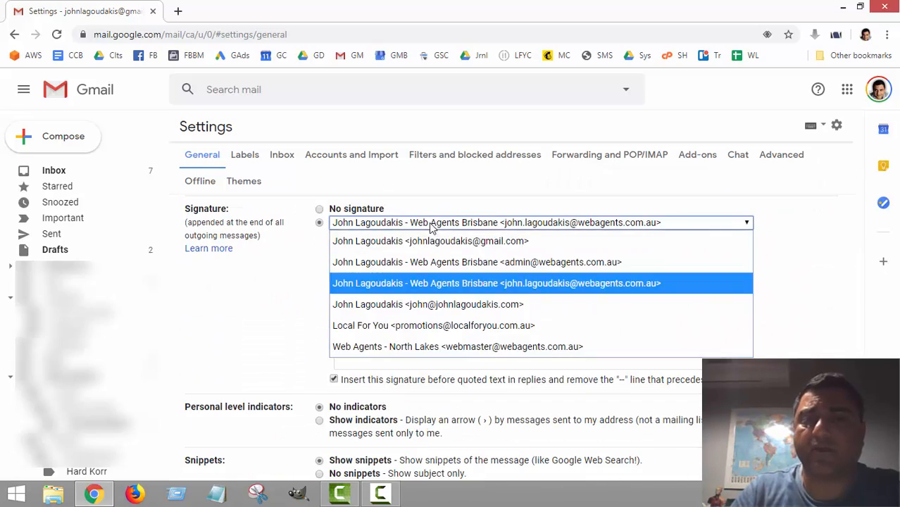
left_click(433, 346)
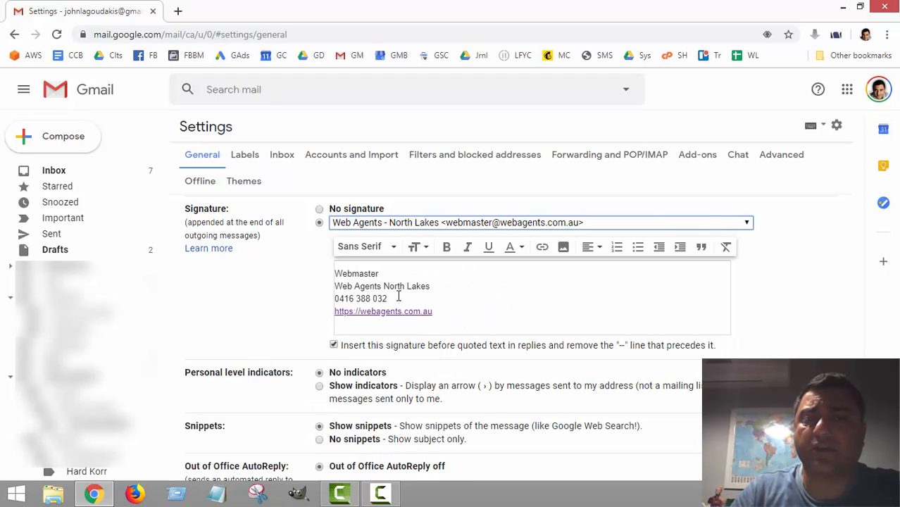
left_click(455, 312)
key("Return")
key("Return")
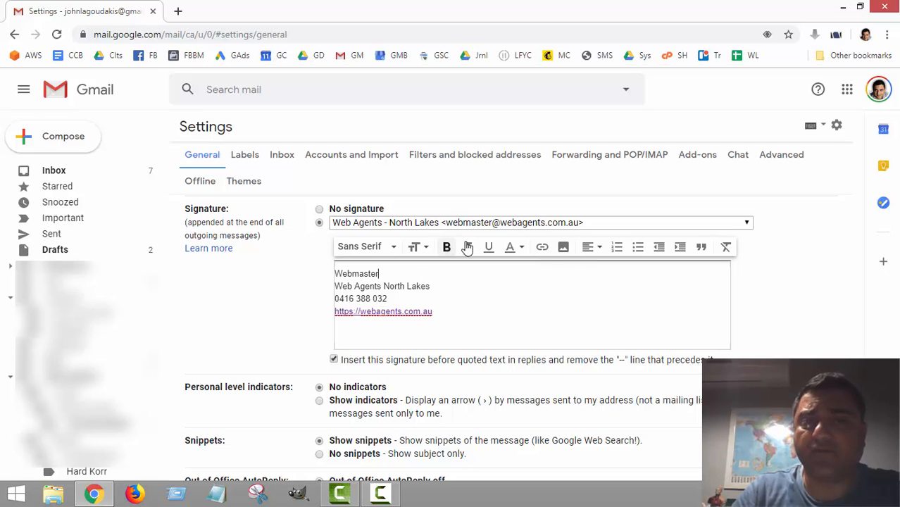
Step: Make the Webmaster title bold
left_click_drag(383, 276, 335, 274)
left_click(447, 248)
left_click(406, 275)
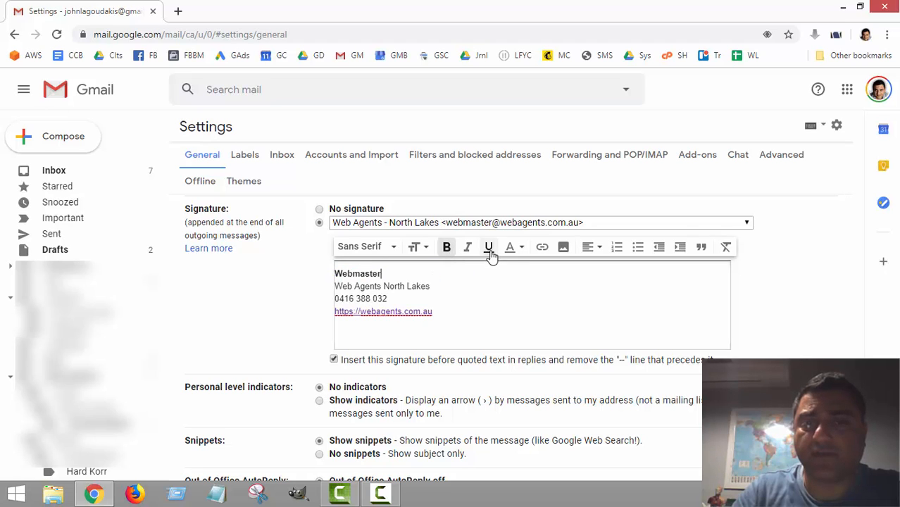
Step: Underline Web Agents North Lakes and place the cursor on the empty line below the link
left_click_drag(431, 287, 335, 293)
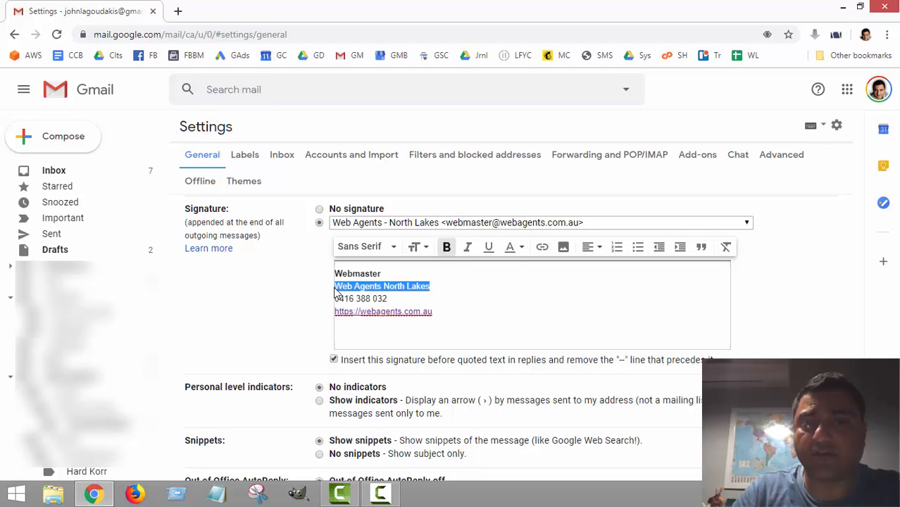
left_click(488, 246)
left_click(468, 289)
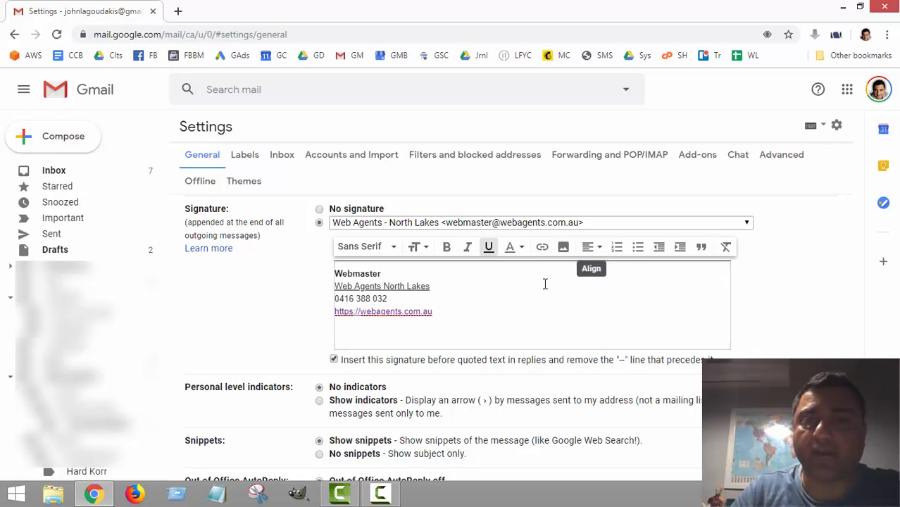
left_click(348, 330)
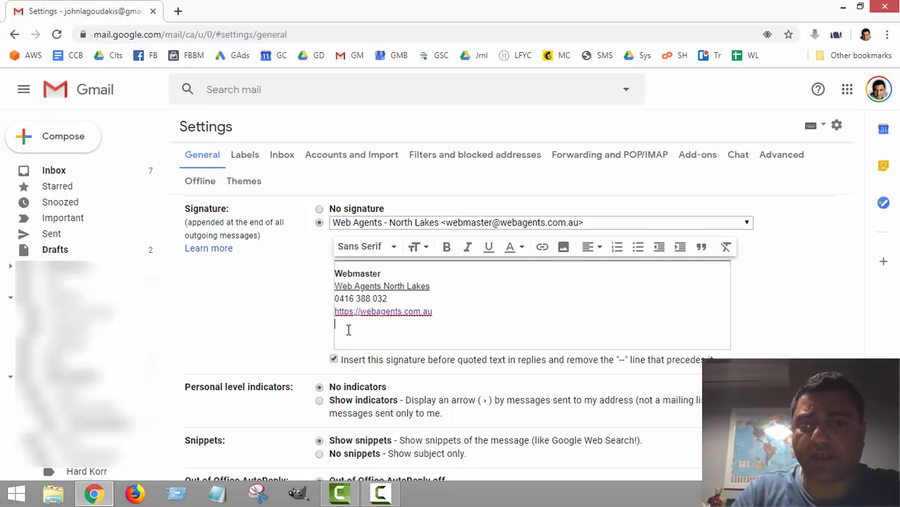
Step: Insert the headshot profile photo from My Drive via Insert image below the website link
left_click(564, 248)
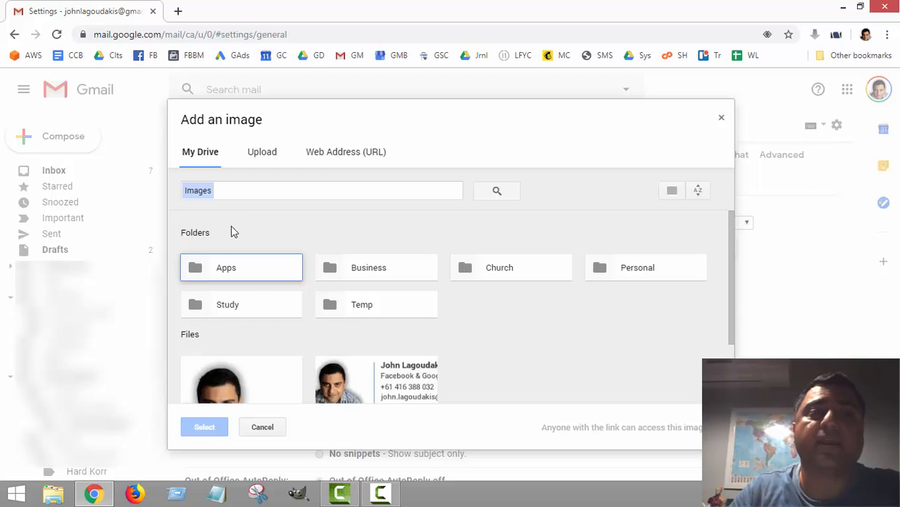
scroll(365, 341, "down", 1)
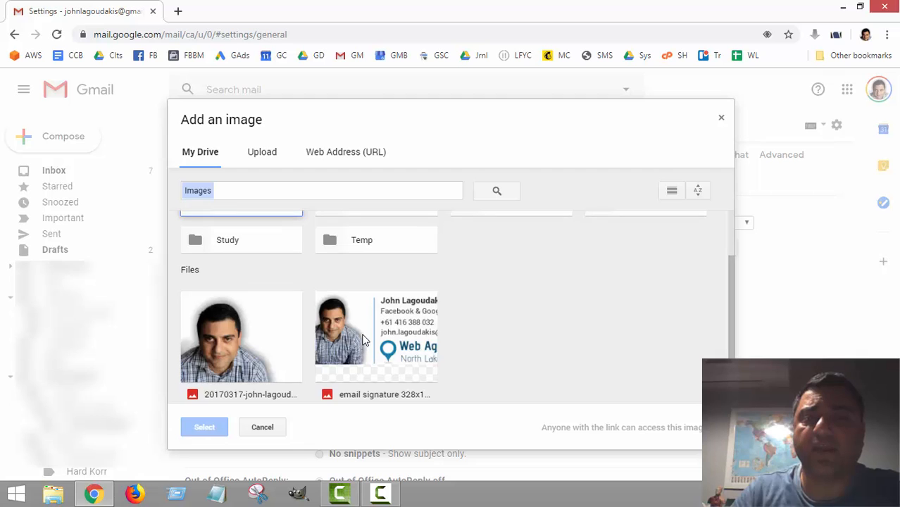
scroll(365, 340, "up", 1)
scroll(365, 340, "down", 1)
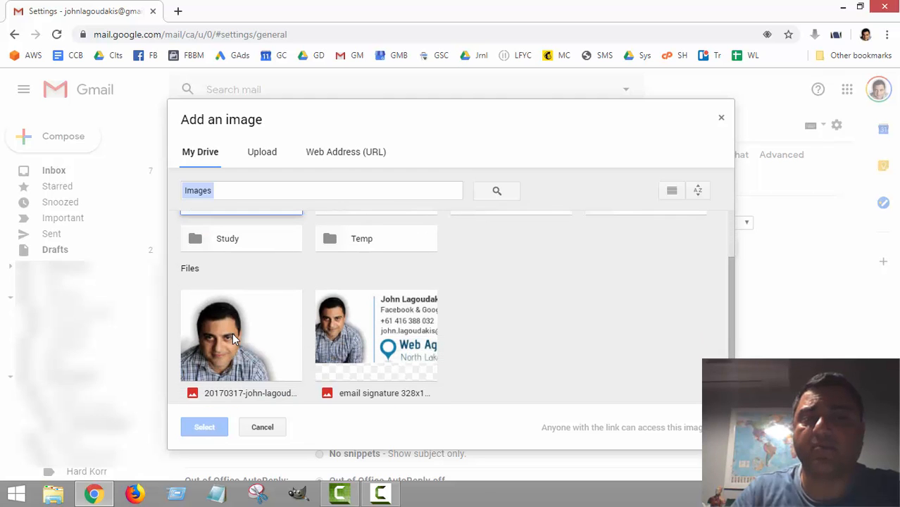
left_click(232, 334)
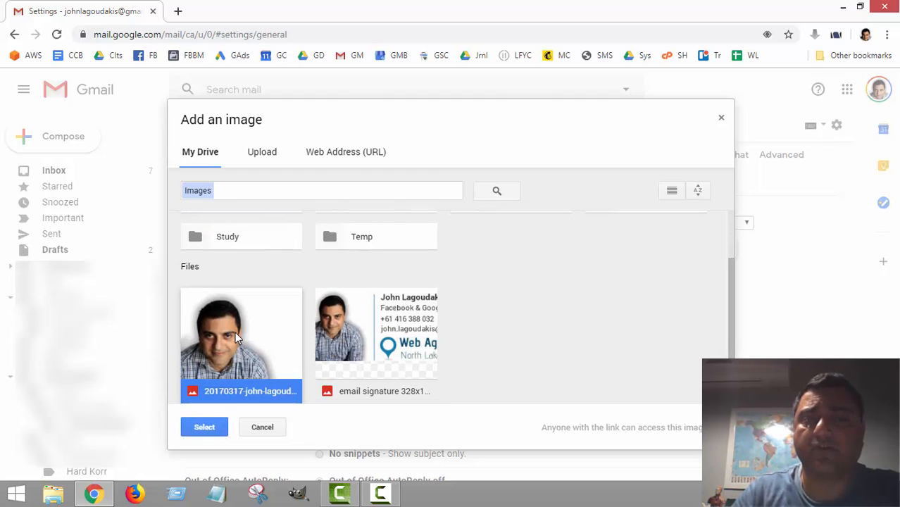
scroll(234, 332, "up", 1)
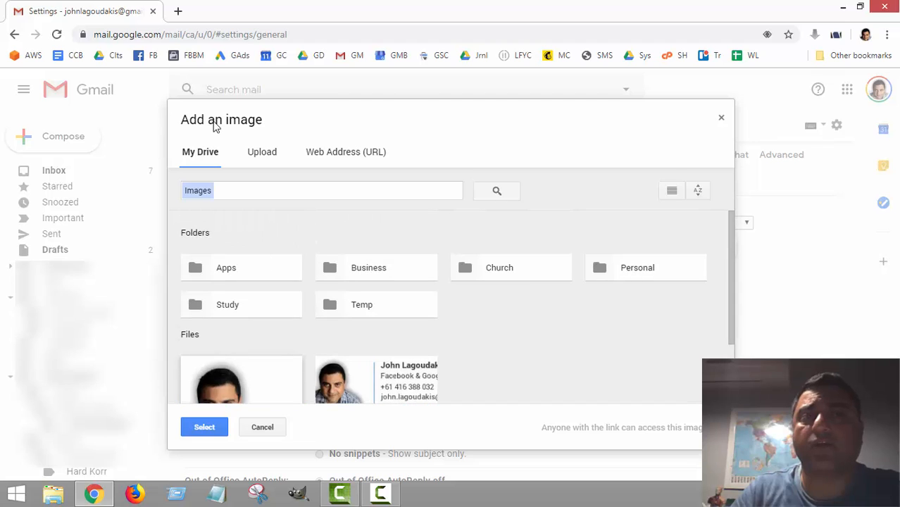
left_click(276, 159)
left_click(357, 158)
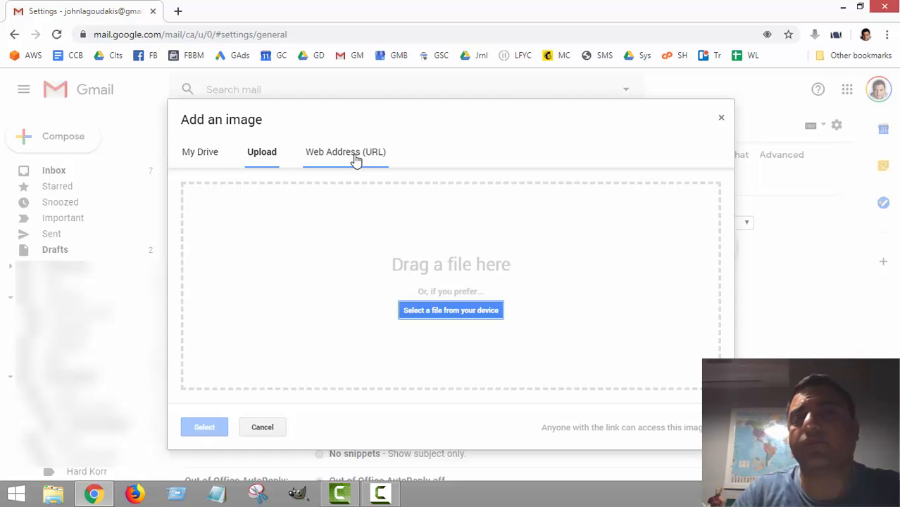
left_click(205, 156)
scroll(260, 299, "down", 1)
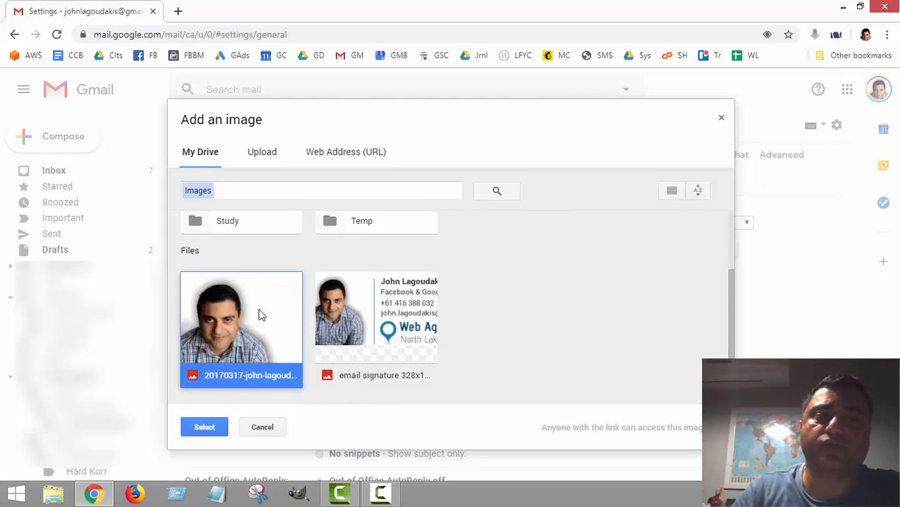
left_click(217, 426)
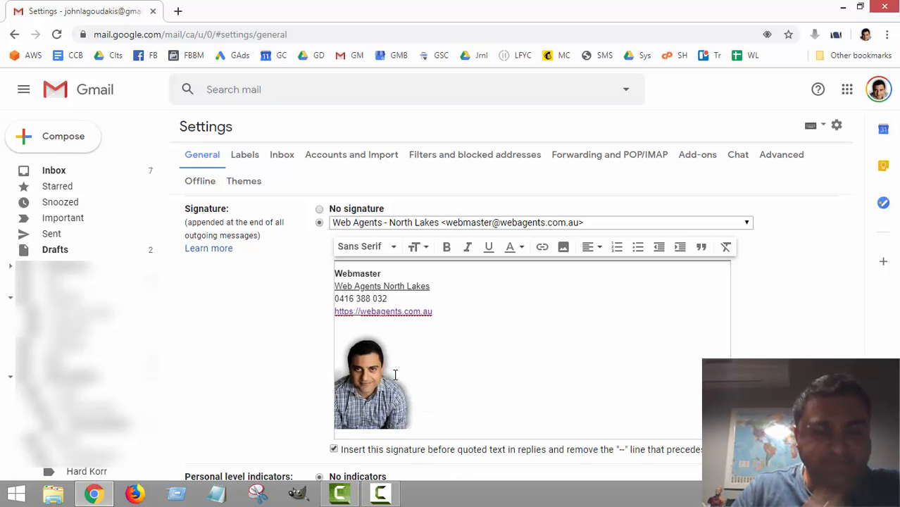
scroll(492, 341, "down", 2)
scroll(493, 342, "up", 2)
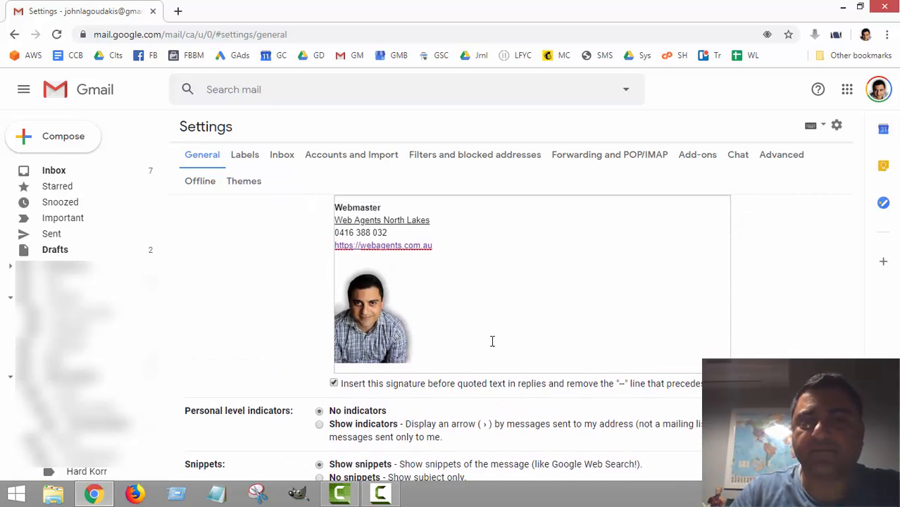
left_click(456, 377)
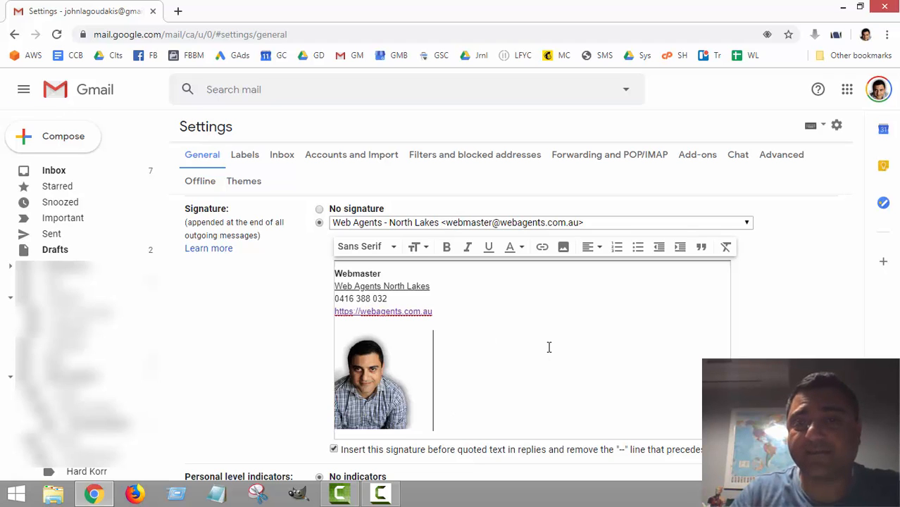
scroll(447, 348, "up", 1)
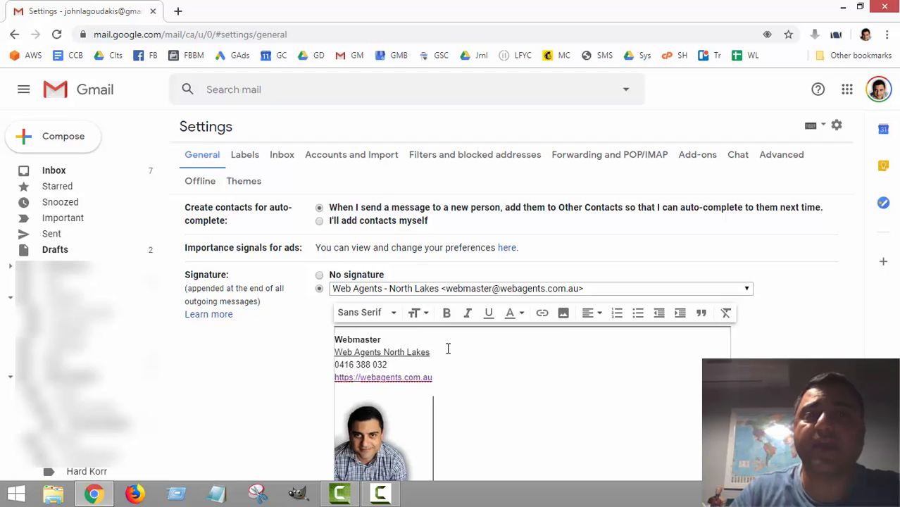
scroll(447, 348, "down", 1)
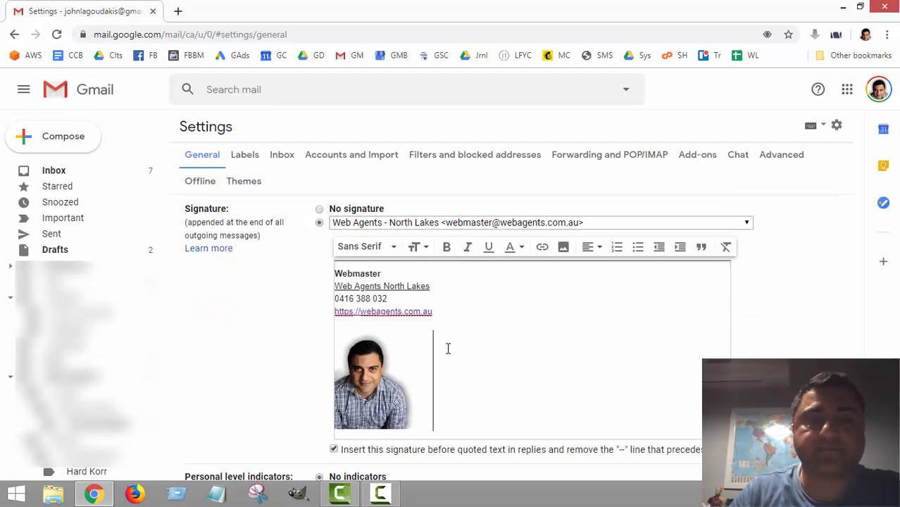
scroll(490, 364, "down", 5)
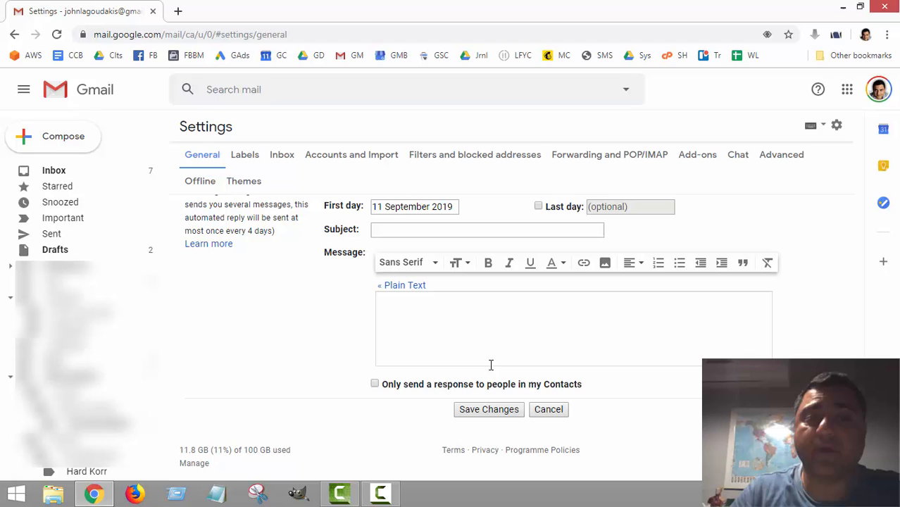
Step: Save the North Lakes signature with its formatted text and headshot photo
left_click(497, 411)
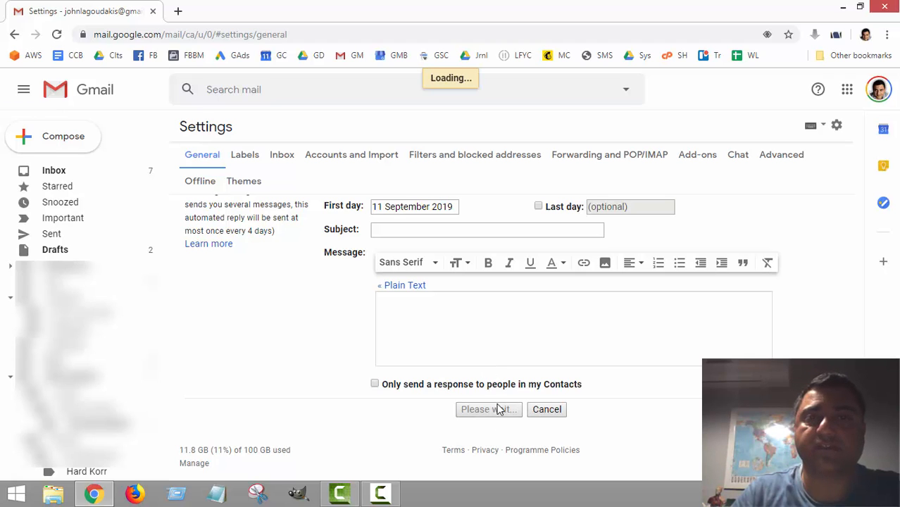